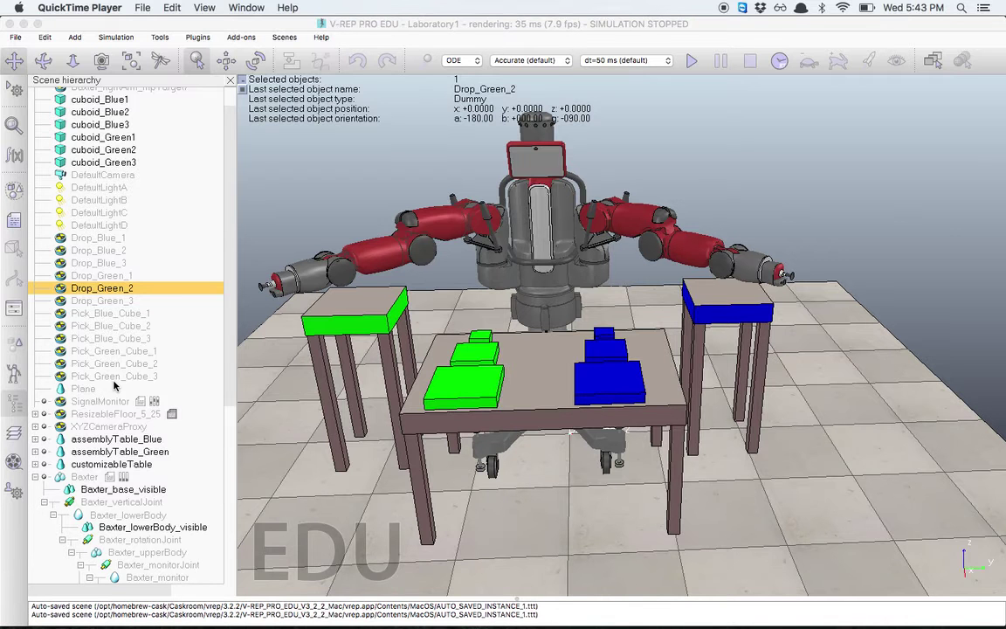
- Inspect the blue and green Drop dummies and the blue and green Pick cube dummies in the scene hierarchy
click(114, 252)
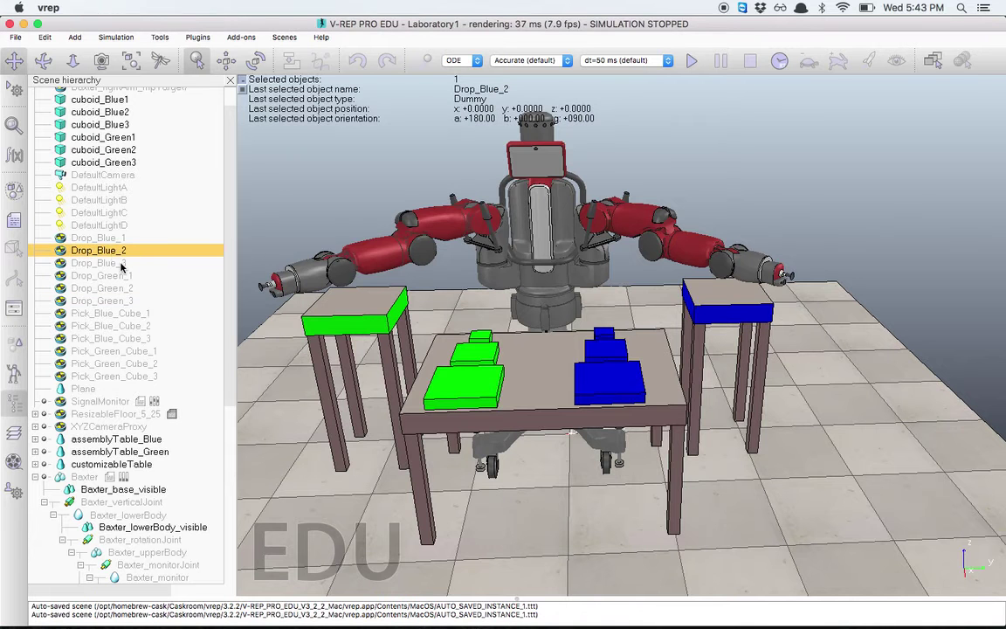
click(122, 265)
click(113, 287)
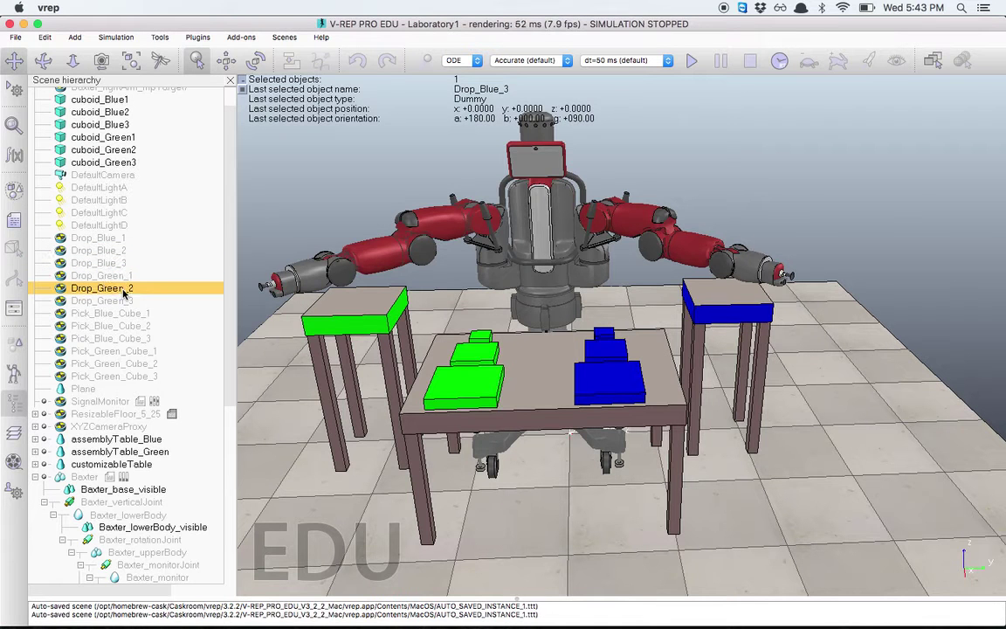
click(130, 301)
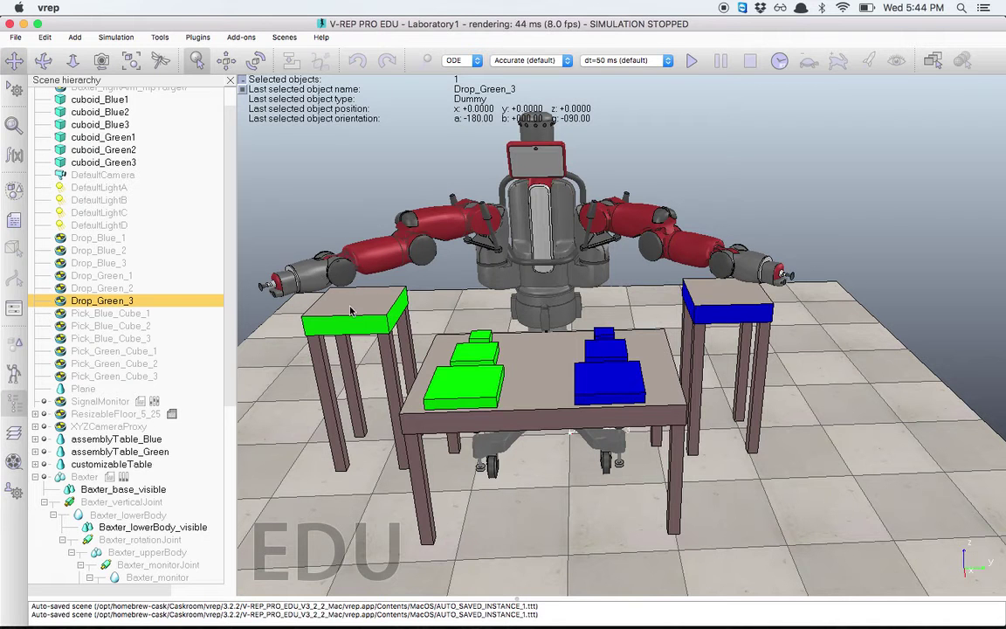
click(145, 327)
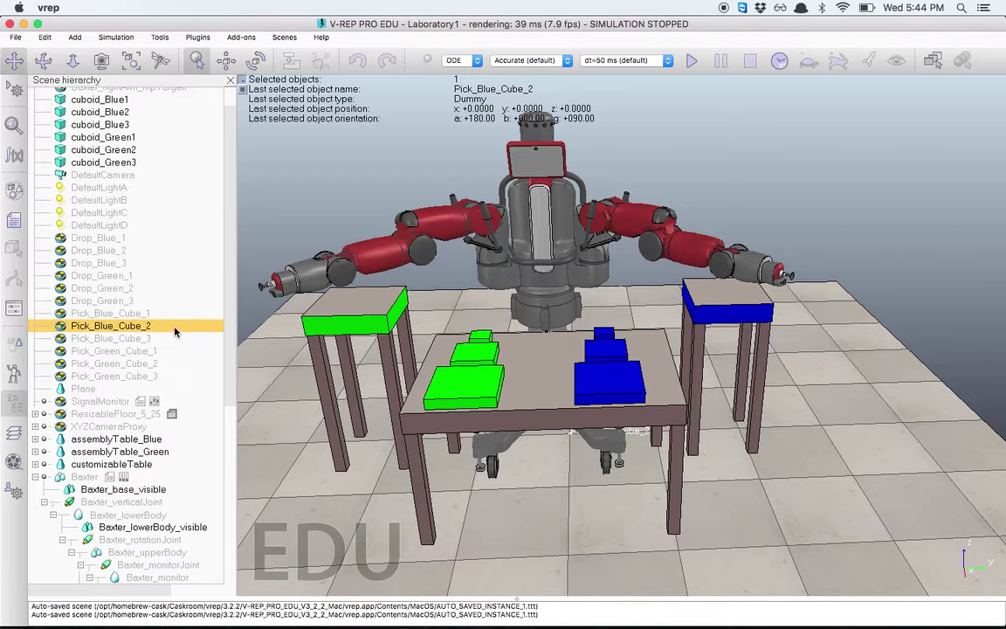
click(153, 339)
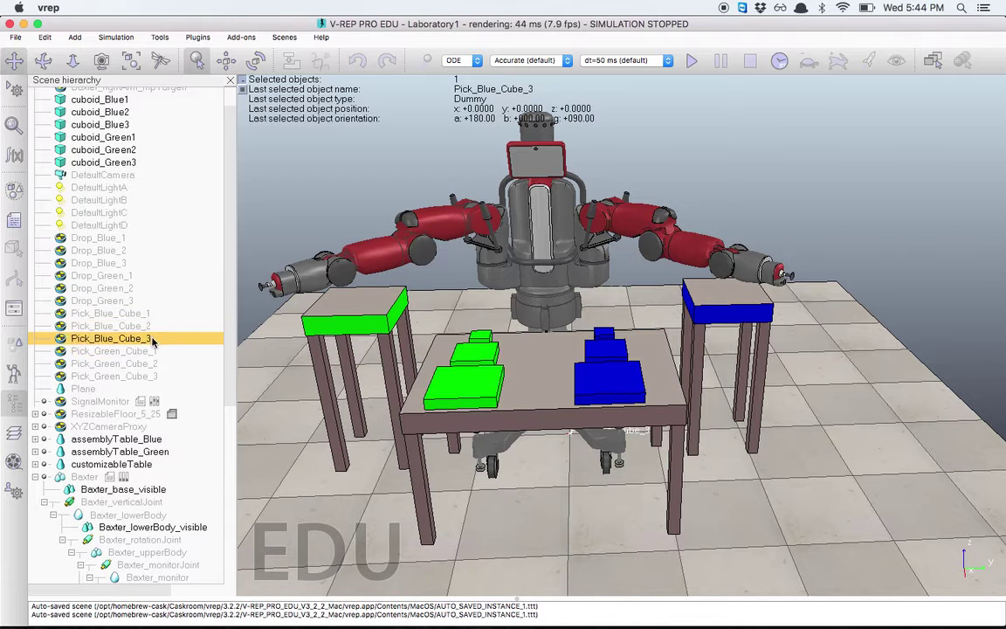
click(153, 364)
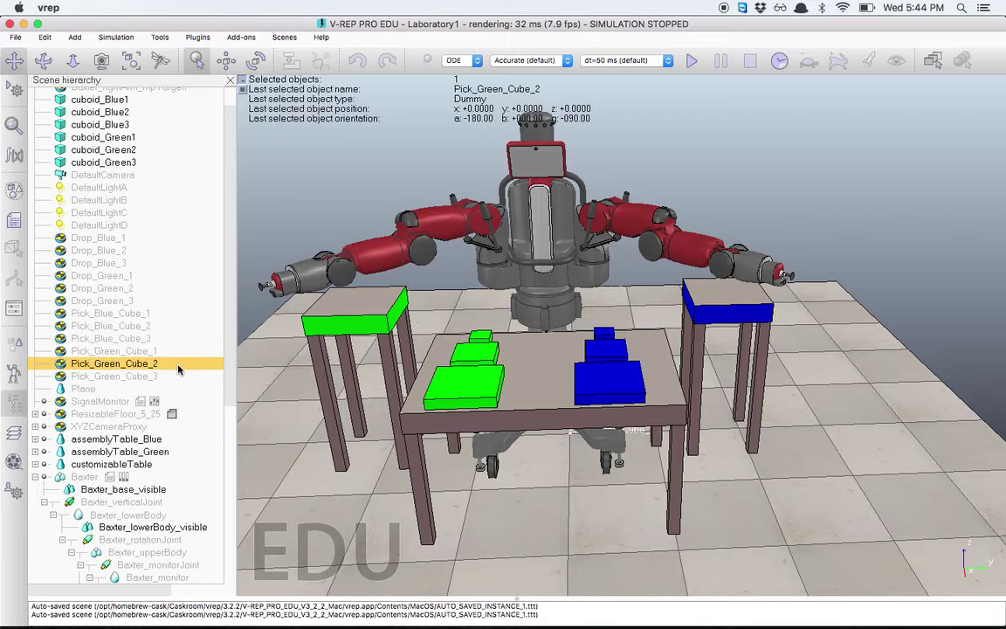
click(153, 377)
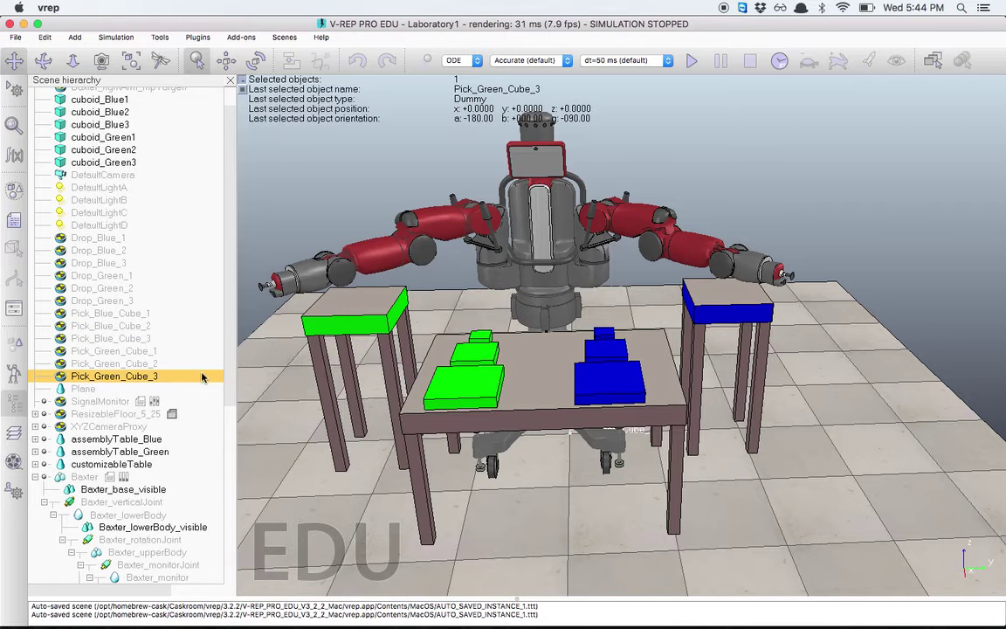
- Inspect the medium and small green and blue cuboids on the central table by selecting them one after another
click(463, 352)
click(482, 337)
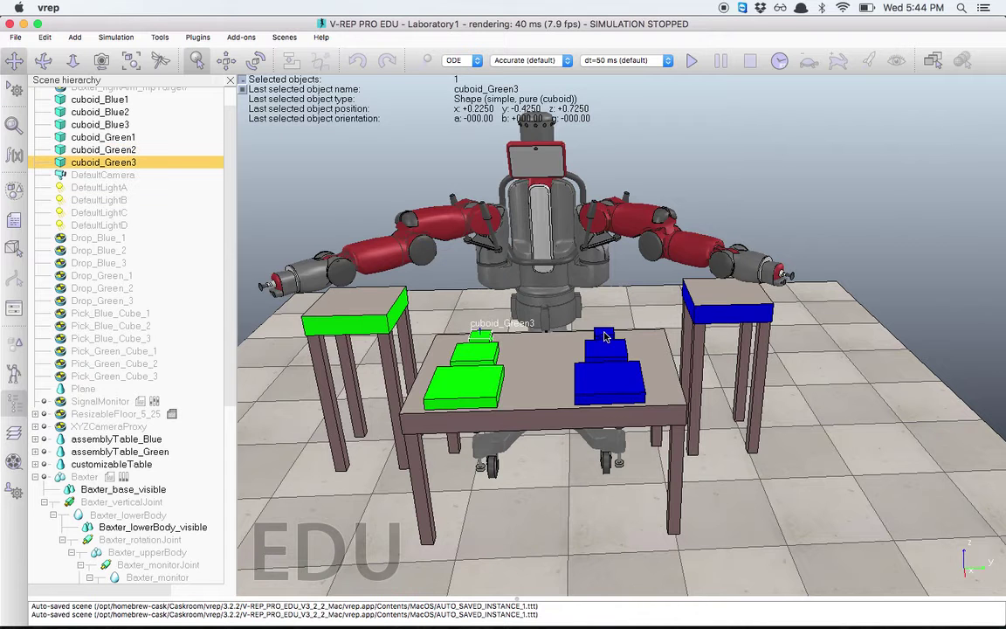
click(605, 337)
click(606, 347)
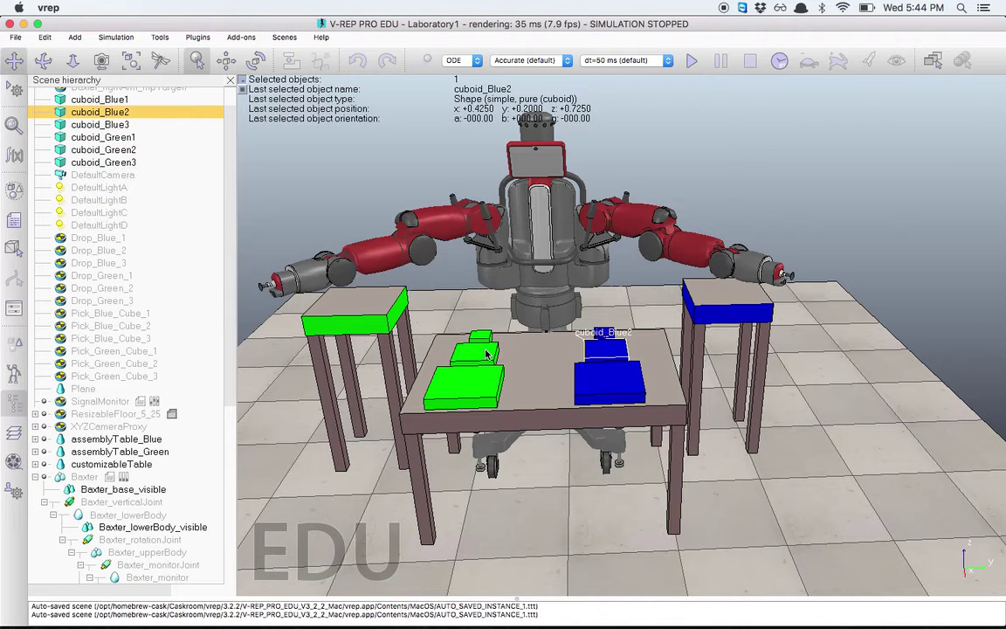
- Review the threaded child script of Baxter_leftArm_joint1 down to its target variables and YOUR CODE HERE section, then close it
drag(227, 229, 220, 508)
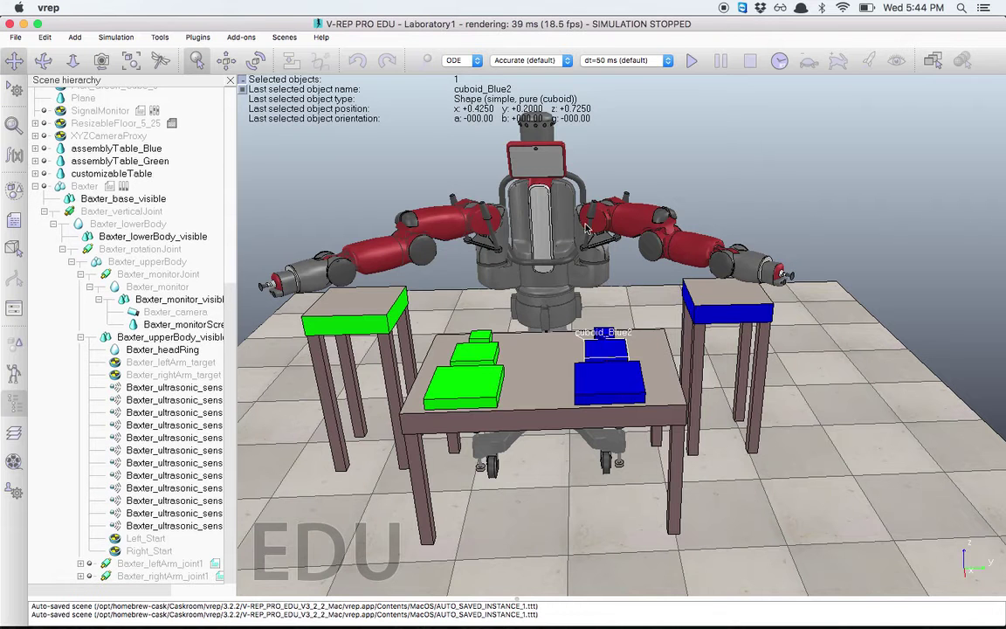
double_click(216, 564)
scroll(438, 334, down, 20)
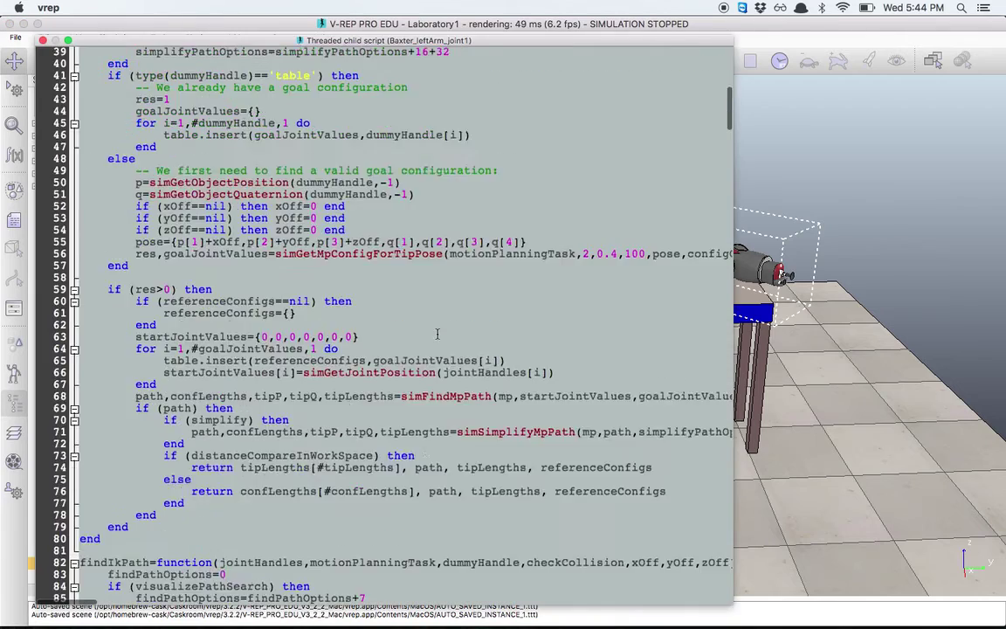
scroll(419, 449, down, 20)
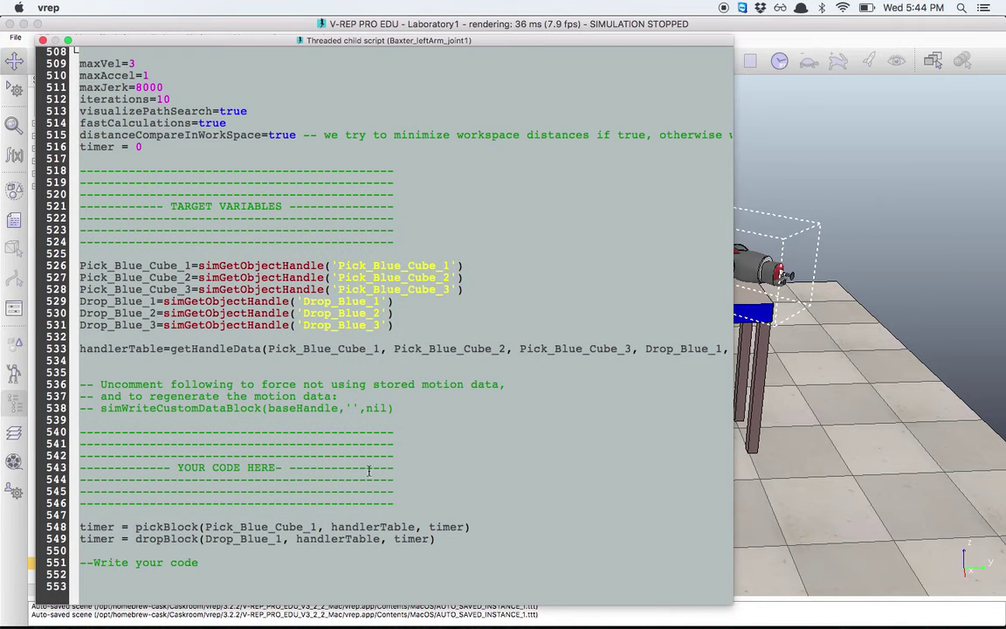
click(43, 41)
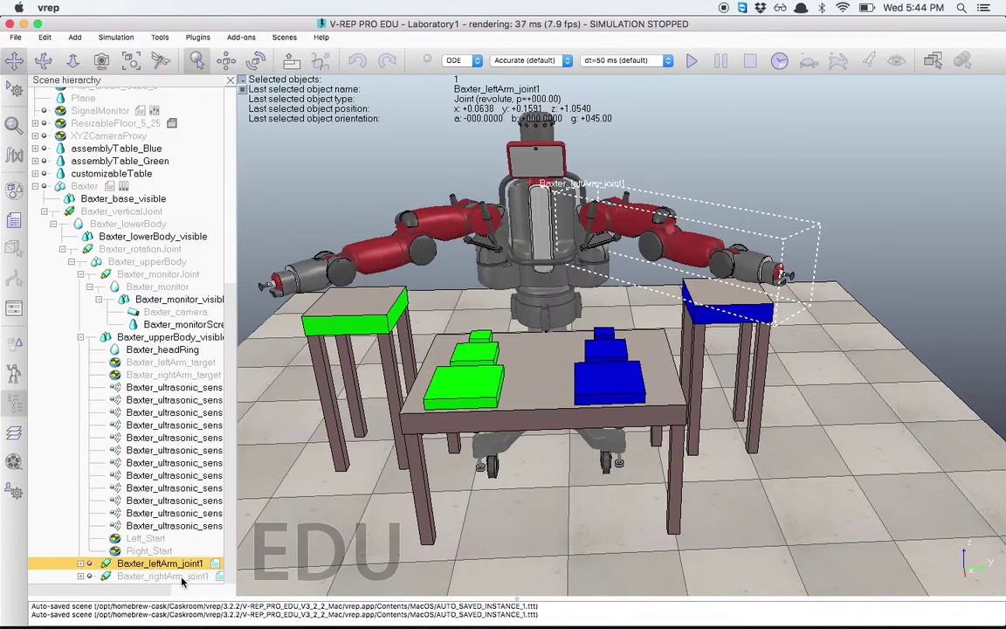
- Review the threaded child script of Baxter_rightArm_joint1 down to its target variables and YOUR CODE HERE section, then close it
click(188, 577)
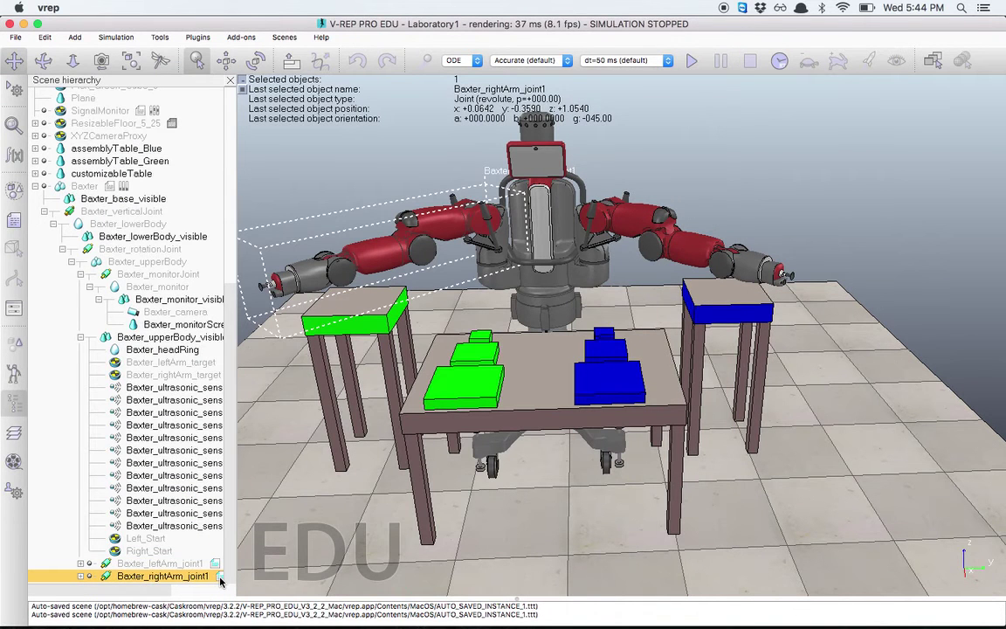
double_click(219, 578)
scroll(354, 428, down, 20)
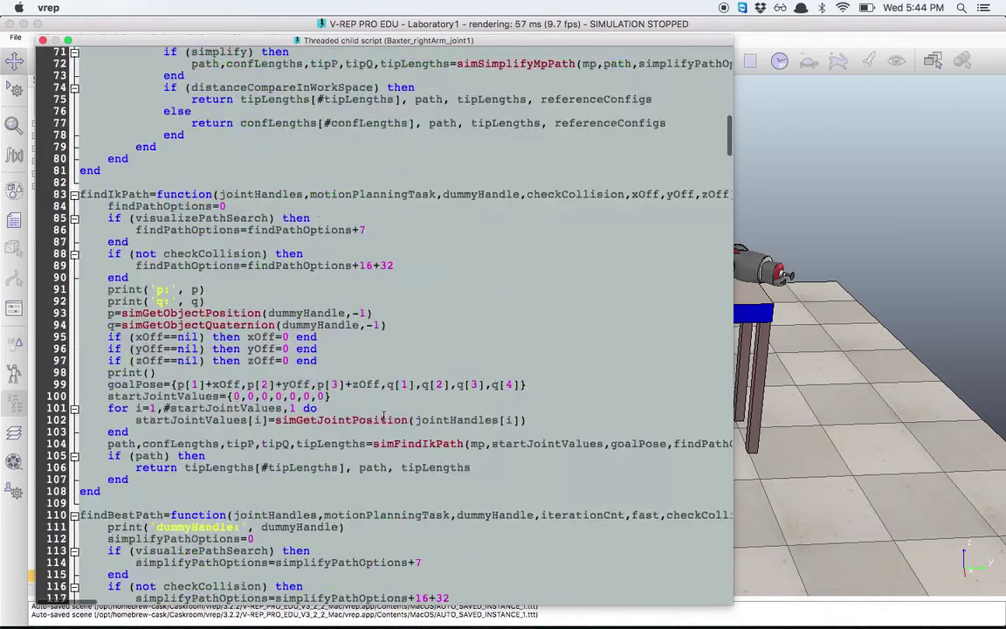
scroll(382, 416, down, 20)
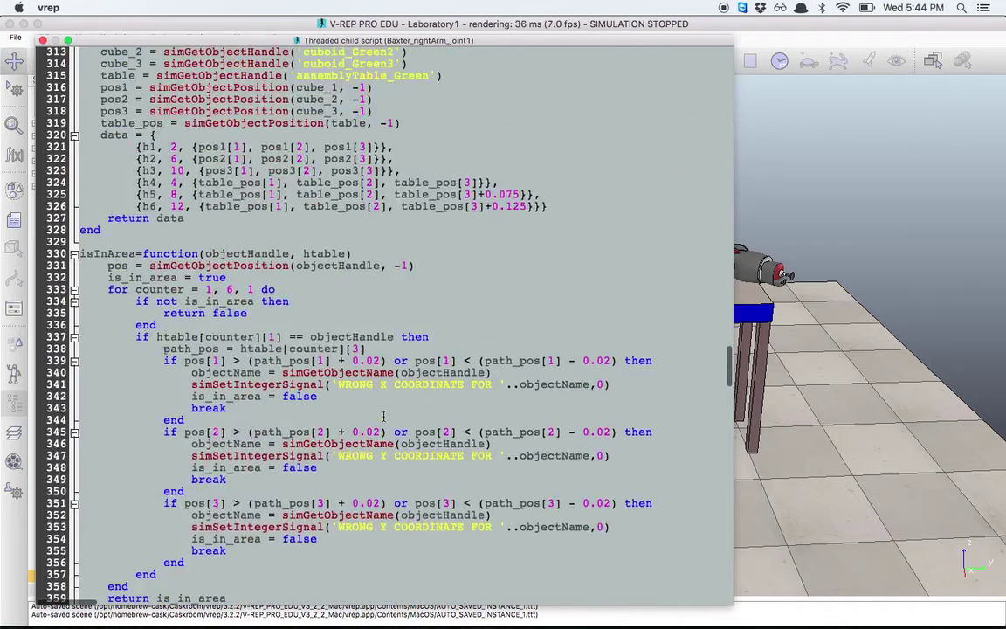
scroll(383, 417, down, 20)
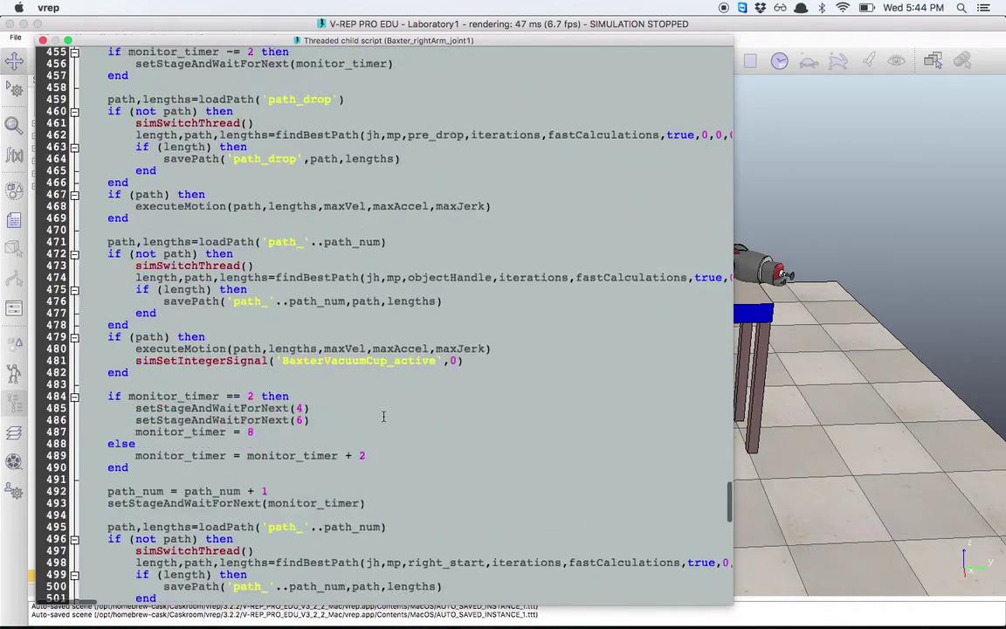
scroll(383, 417, down, 3)
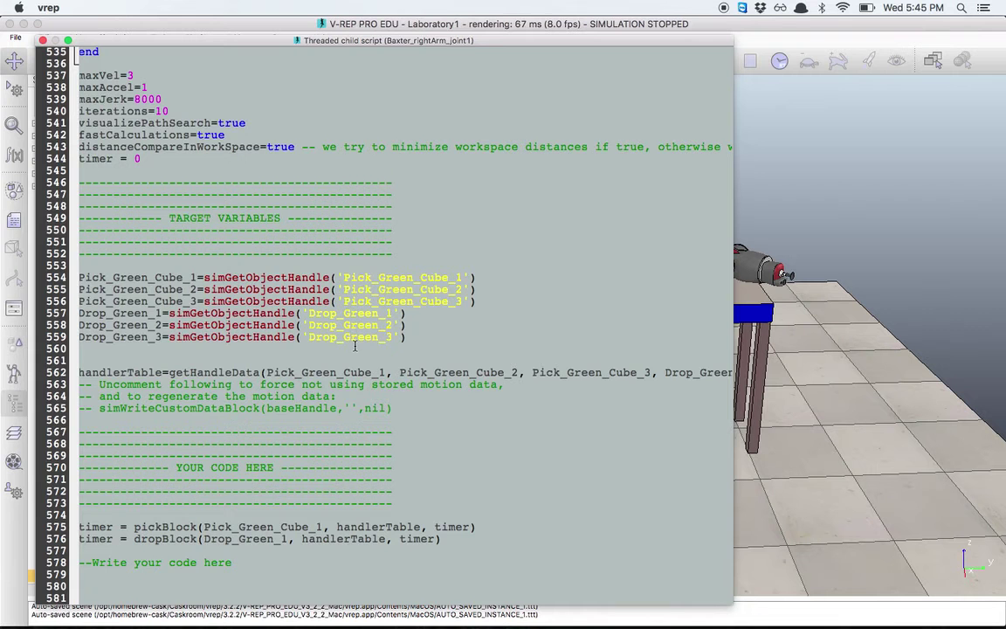
scroll(184, 489, down, 3)
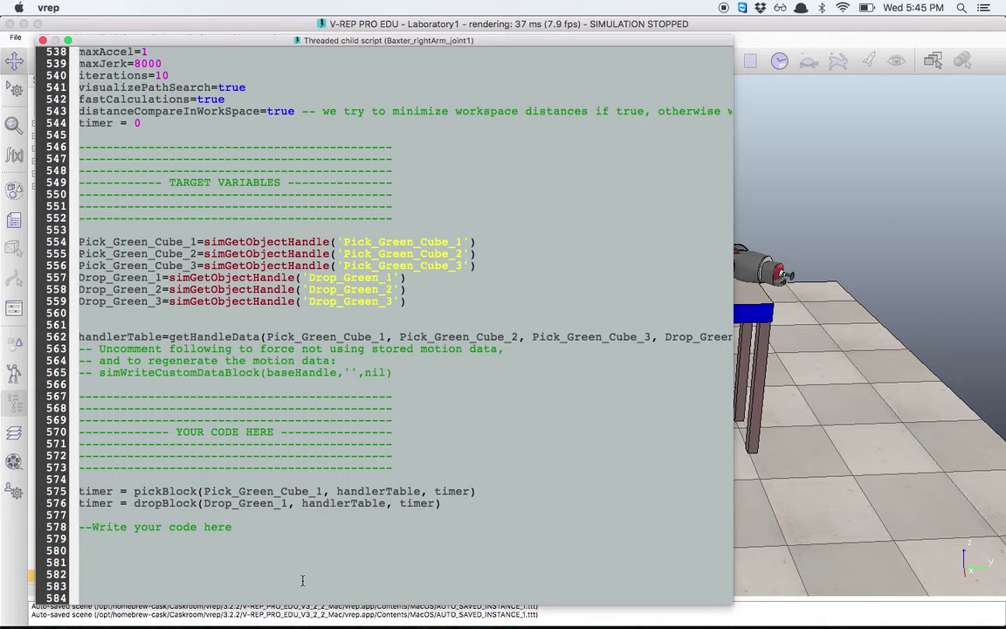
key(super+w)
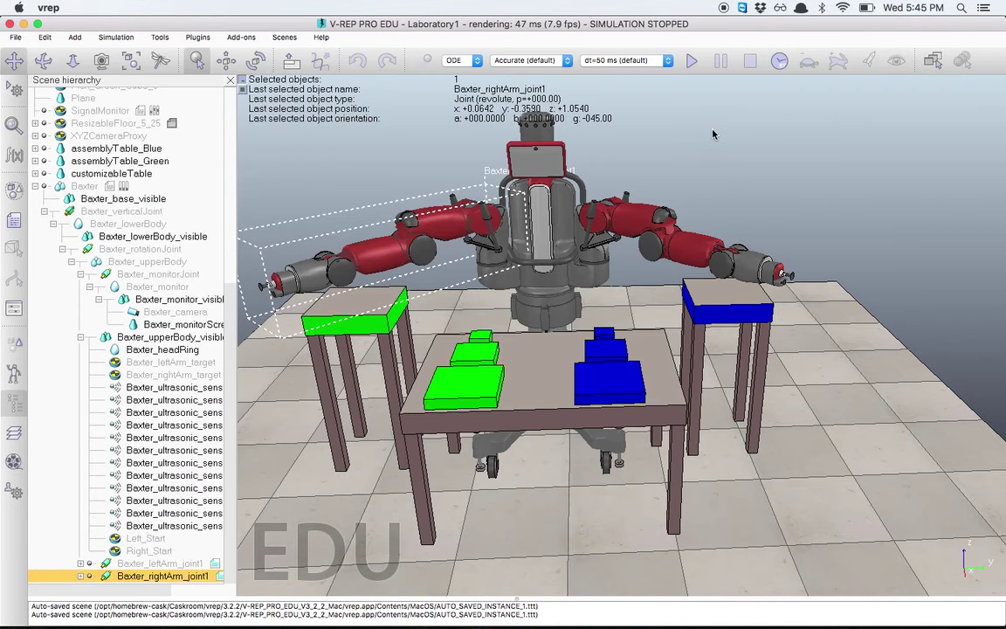
- Run the simulation with the signal monitor moved clear of the robot, and pause it once the right arm lifts the large green block
click(692, 61)
drag(259, 79, 195, 86)
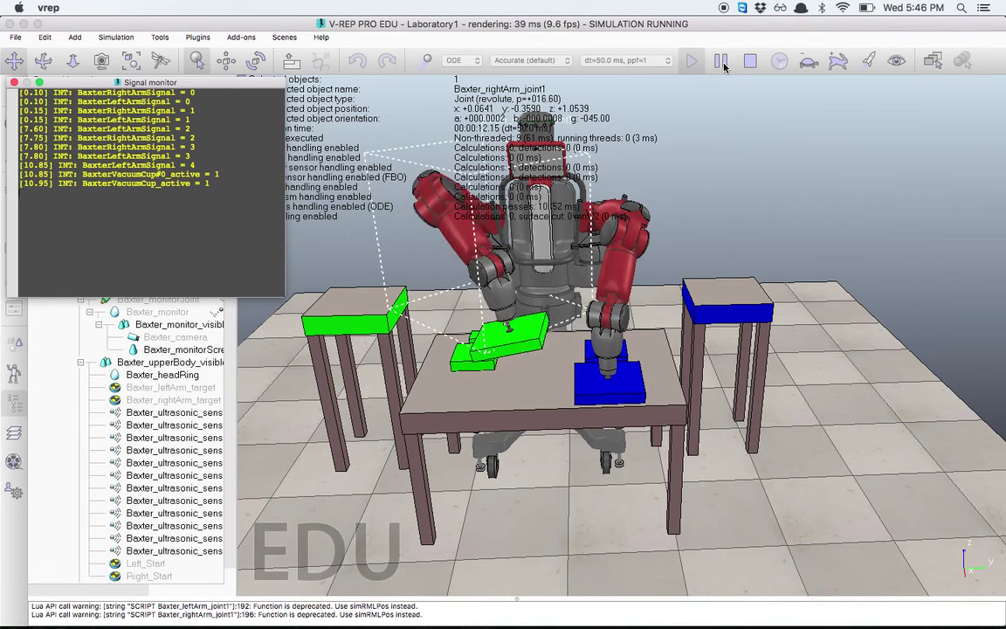
click(722, 61)
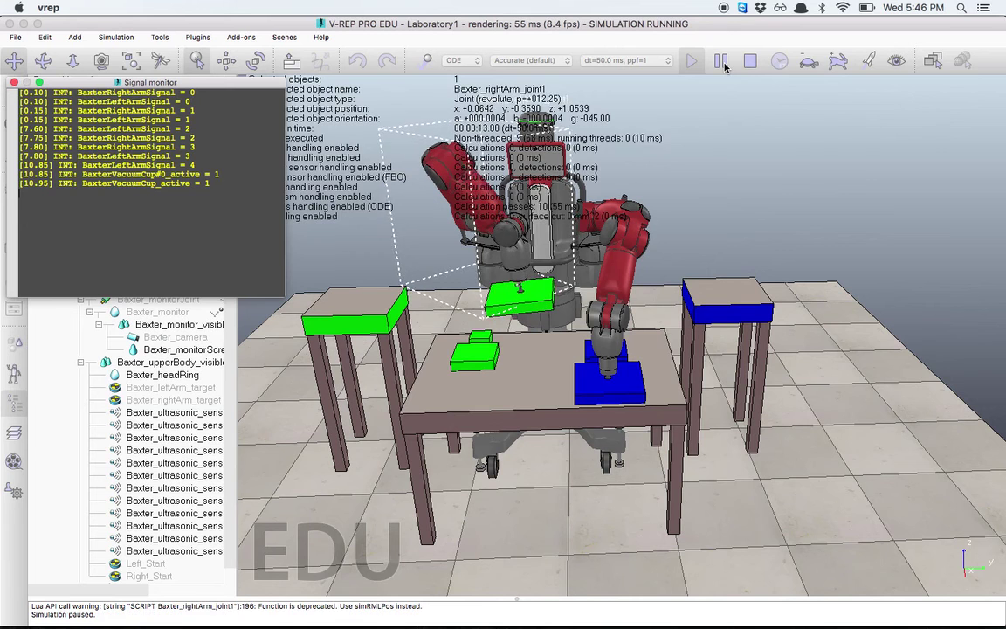
- Inspect the large green and blue cuboids, the small green cuboid and both assembly tables in the paused scene
click(486, 281)
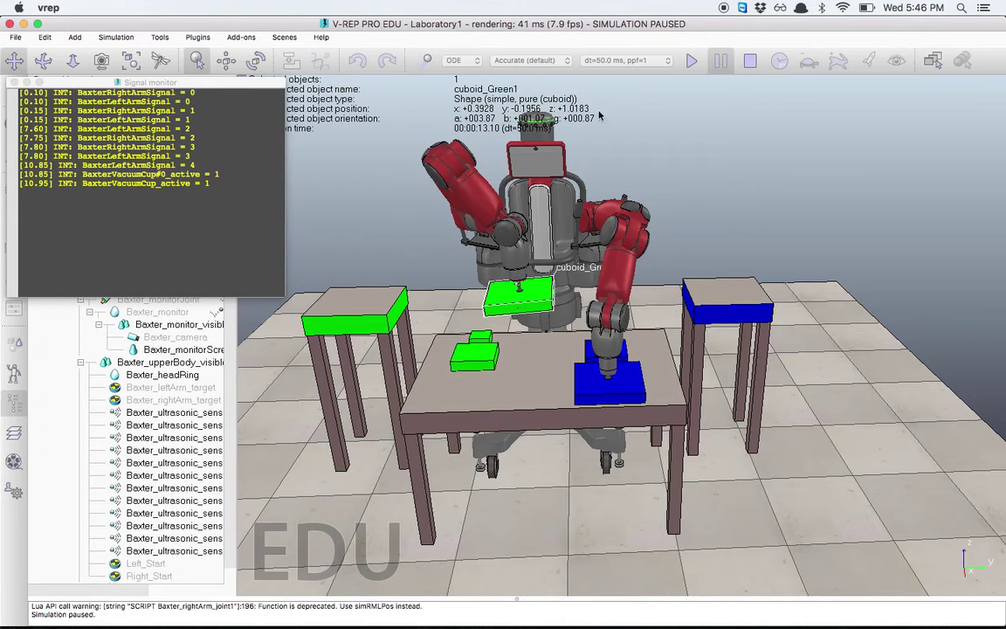
click(611, 399)
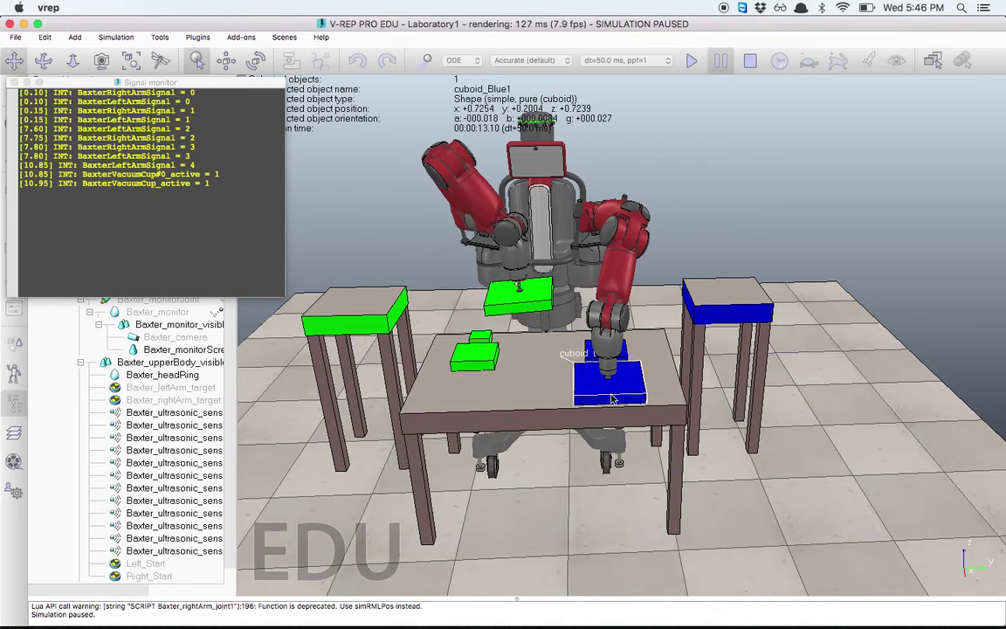
click(481, 341)
click(353, 325)
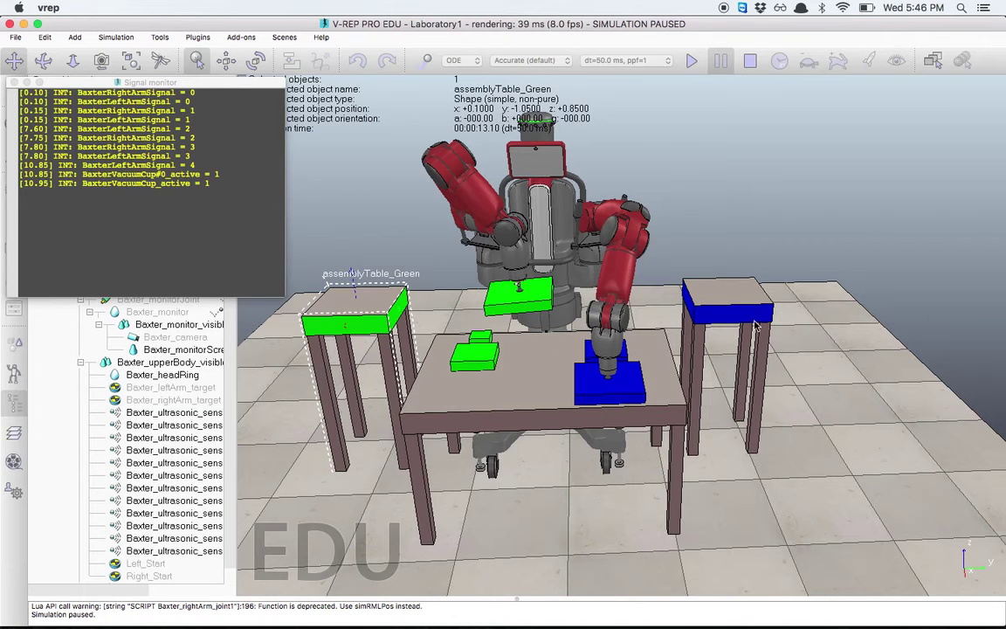
click(731, 269)
- Resume the simulation, pause it with the large green block on the green assembly table to inspect that block, and continue the run
click(715, 61)
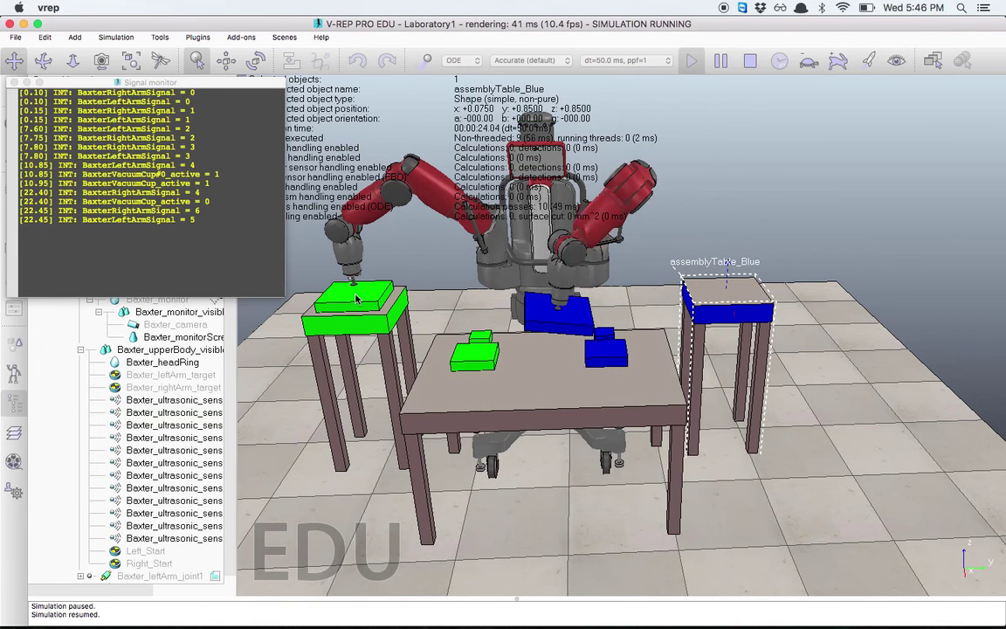
click(721, 60)
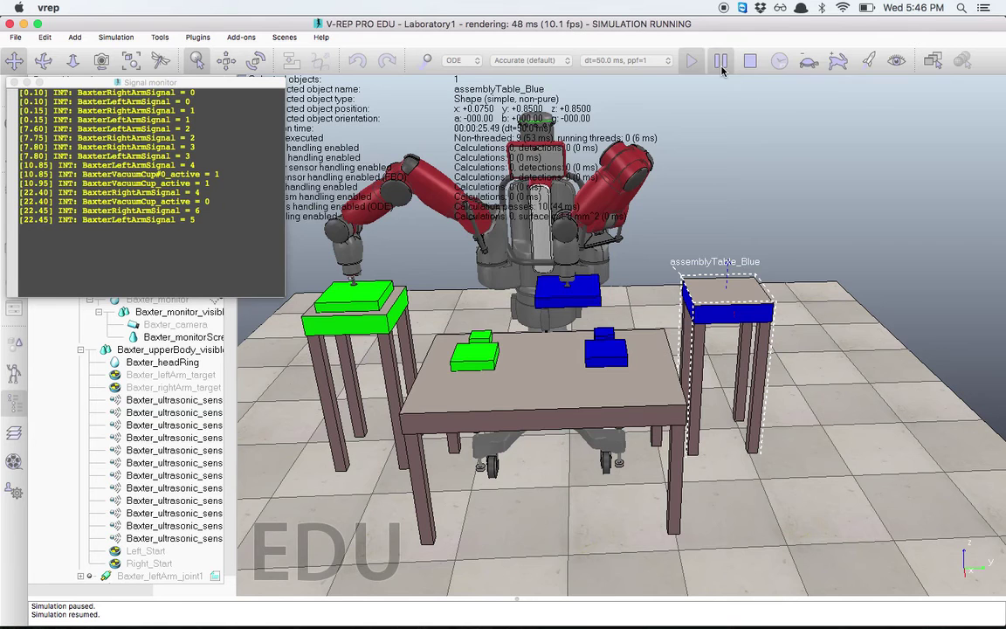
click(370, 300)
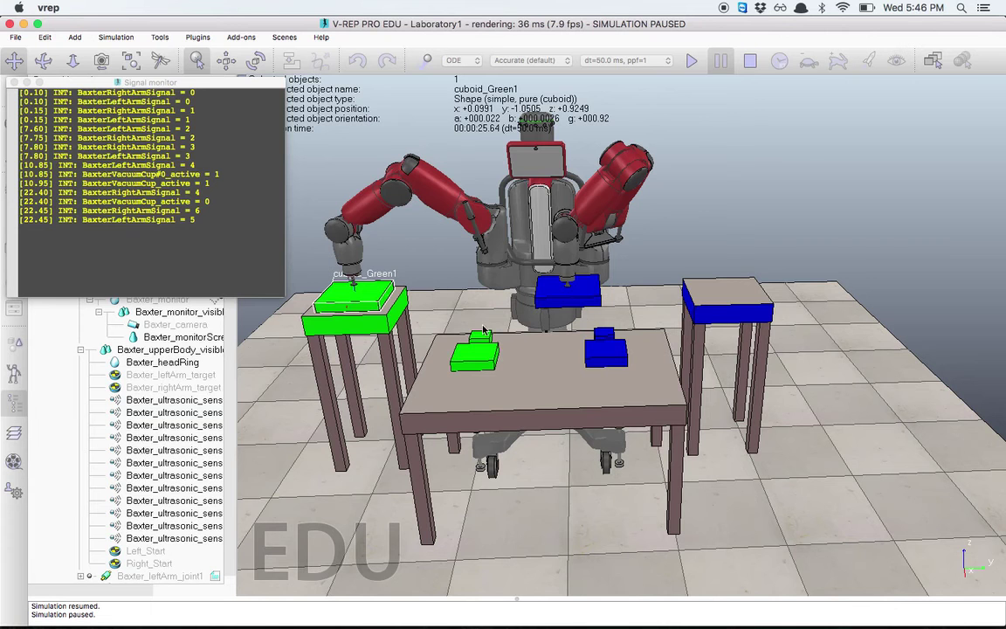
click(691, 64)
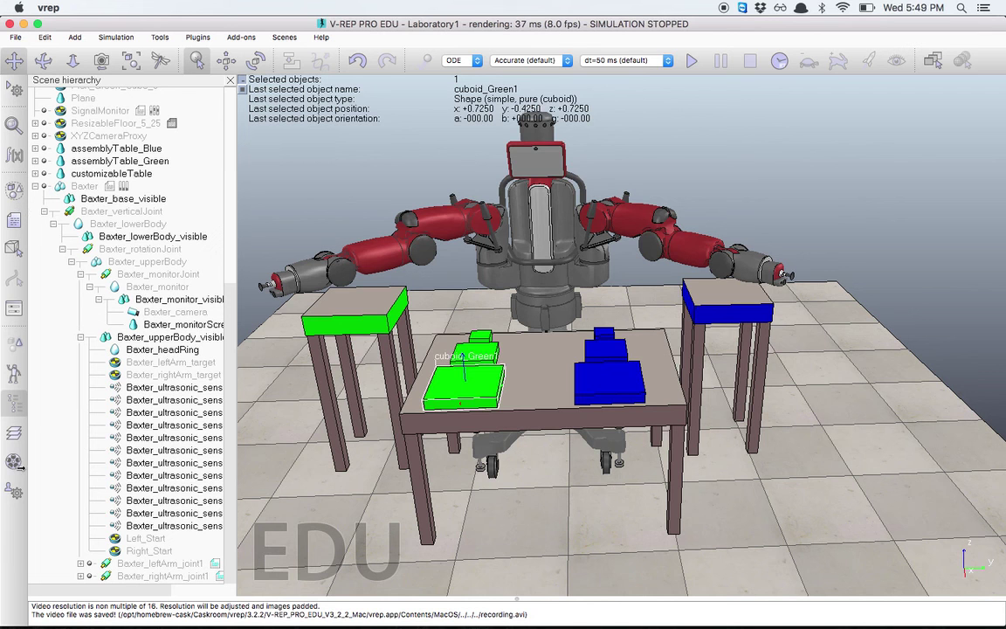
- Start a video recording with the Video Recorder and run the simulation, keeping the recorder window clear of the tables
click(12, 462)
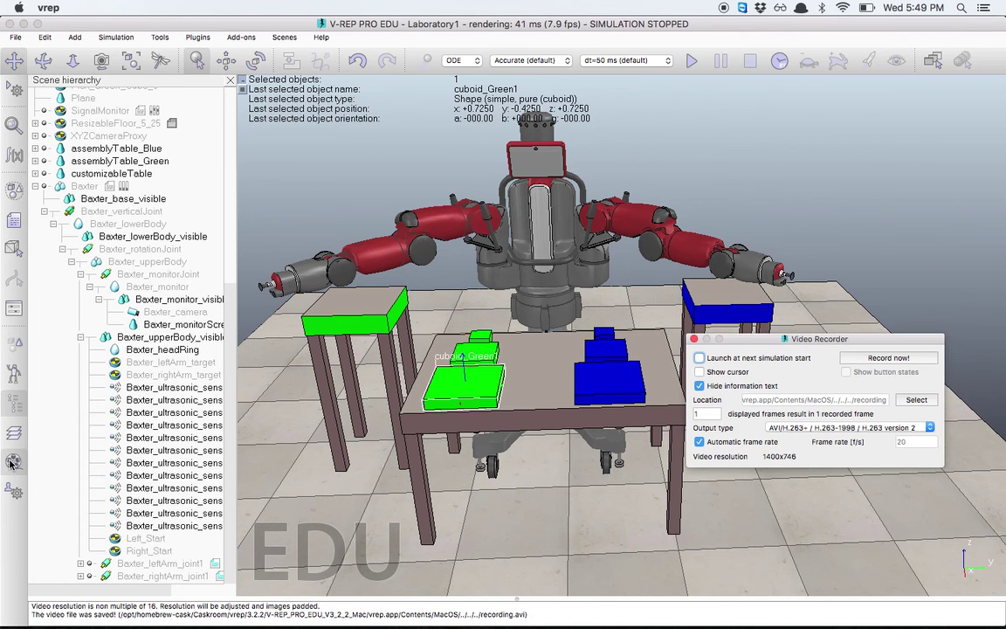
drag(745, 342, 642, 317)
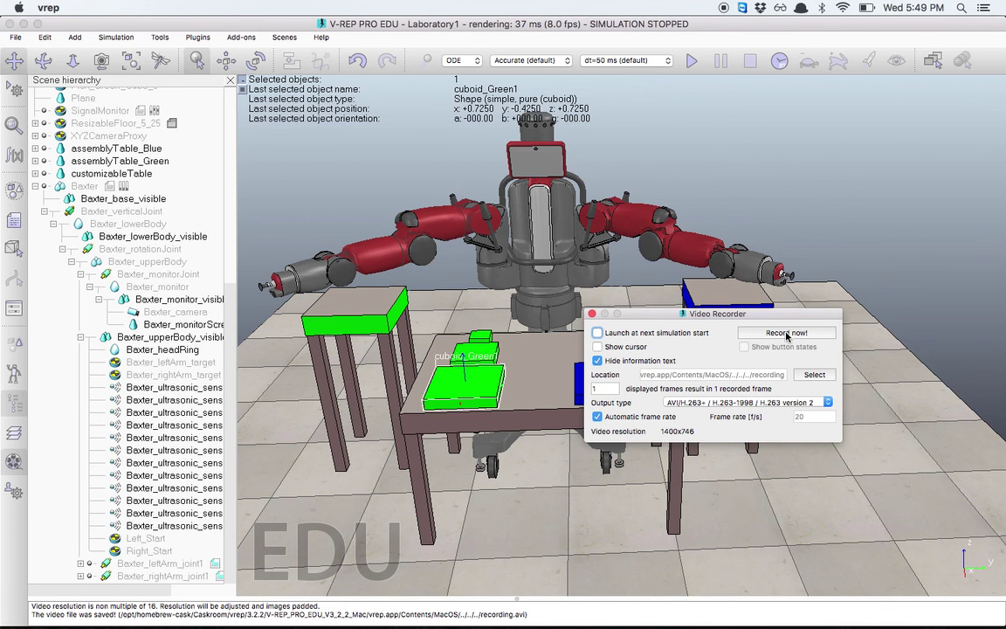
click(768, 333)
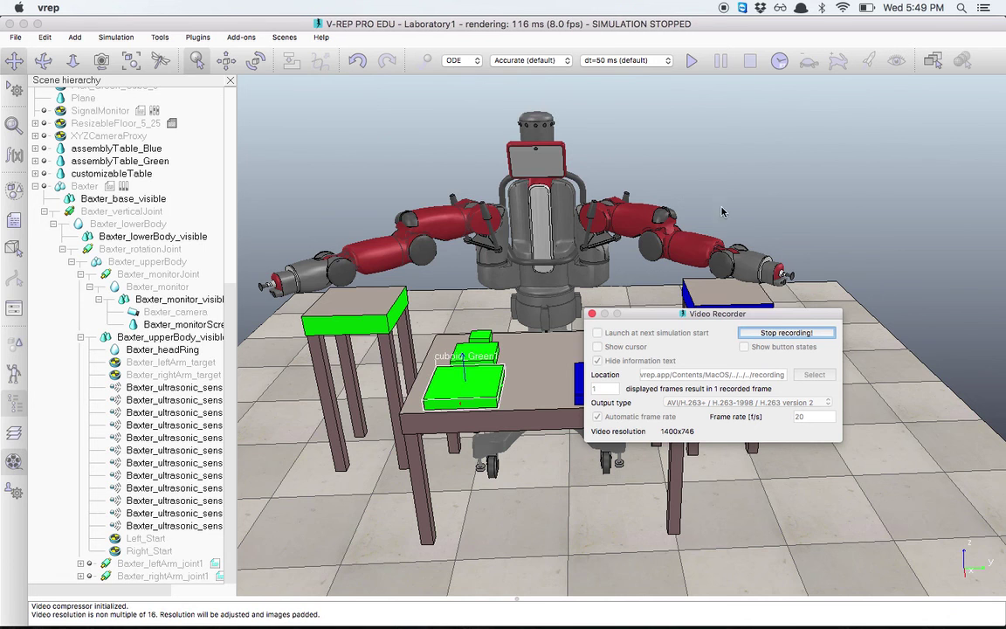
click(692, 61)
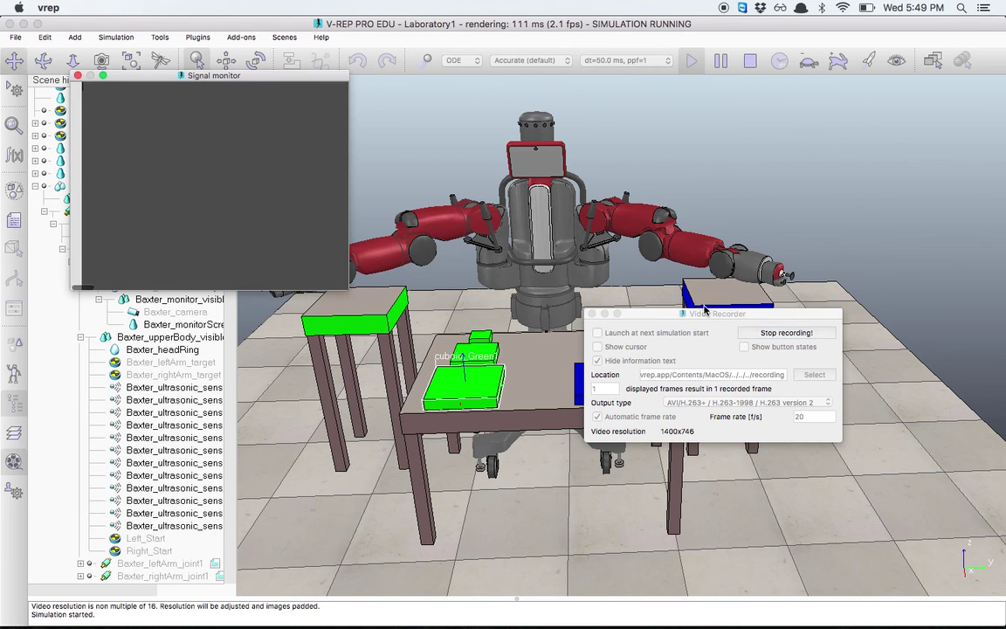
drag(702, 322, 830, 462)
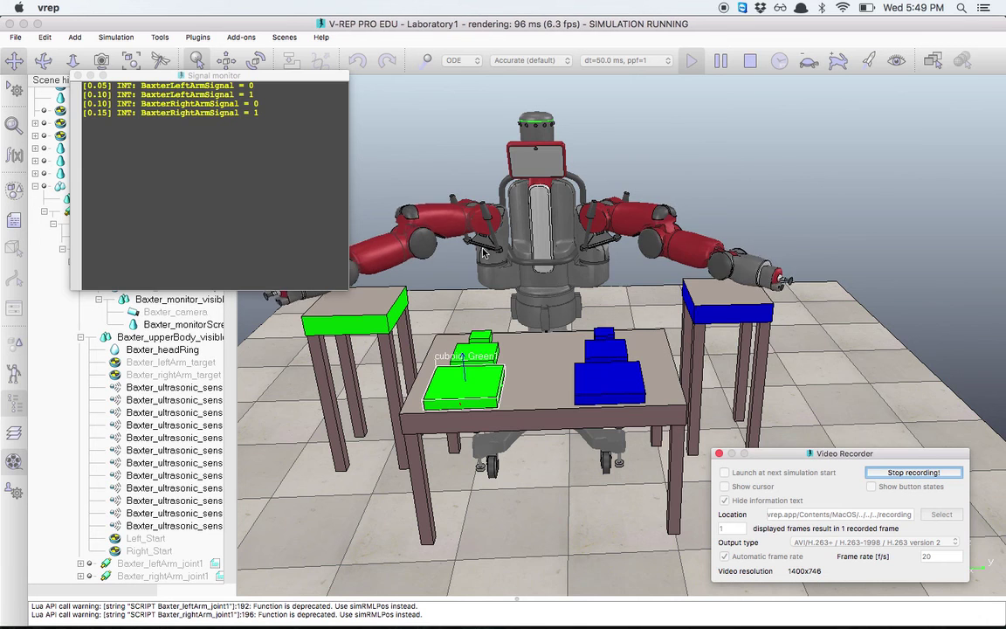